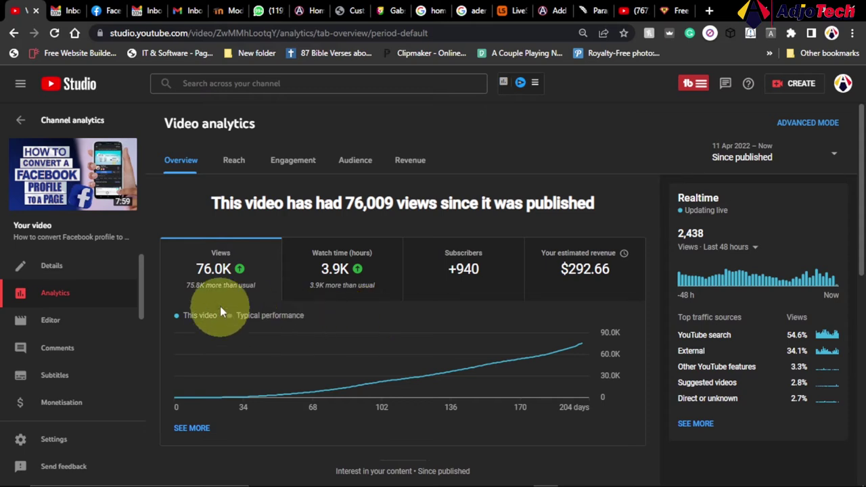
Run TubeBuddy's Keyword Explorer on 'how to convert facebook profile to page 2022' for a Good 45/100 score
left_click(699, 87)
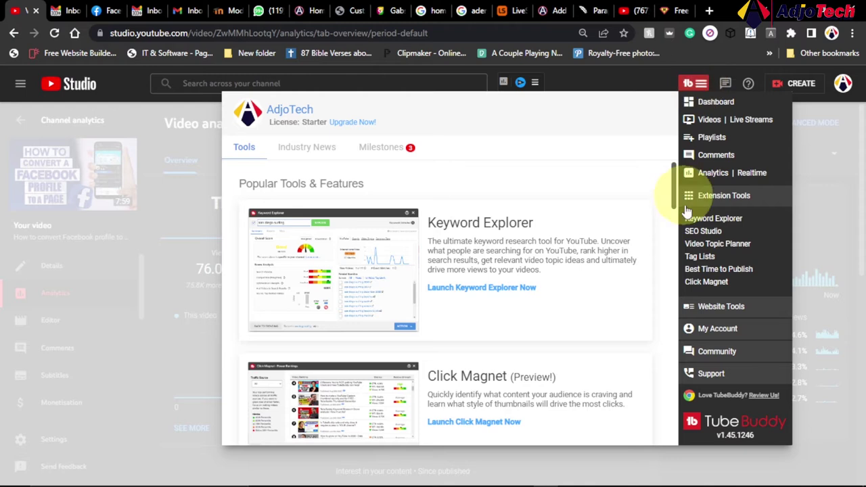
left_click(703, 222)
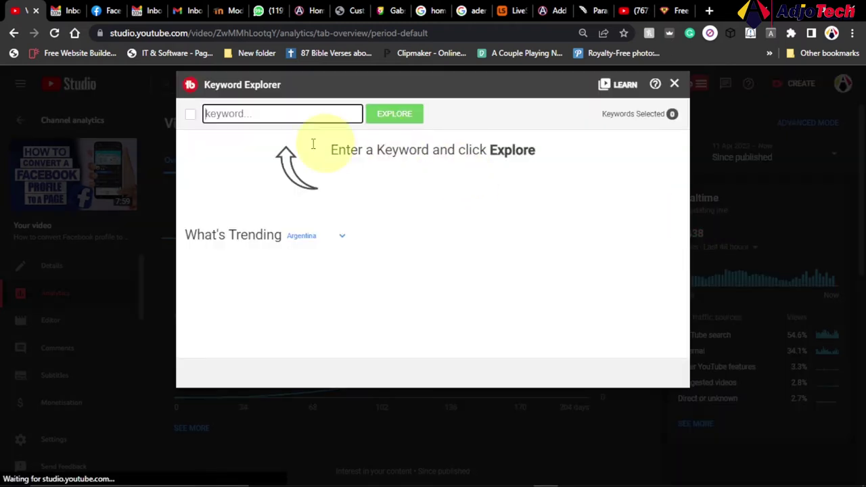
type("How to convert Facebook profile to page 2022")
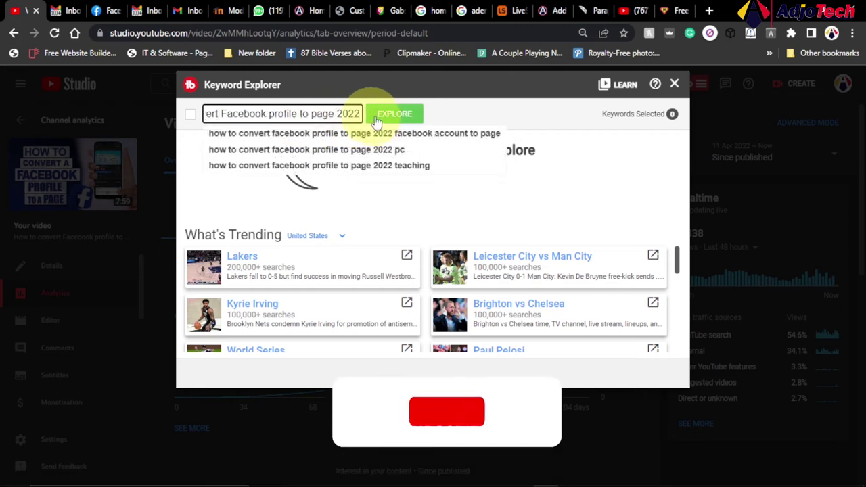
left_click(406, 114)
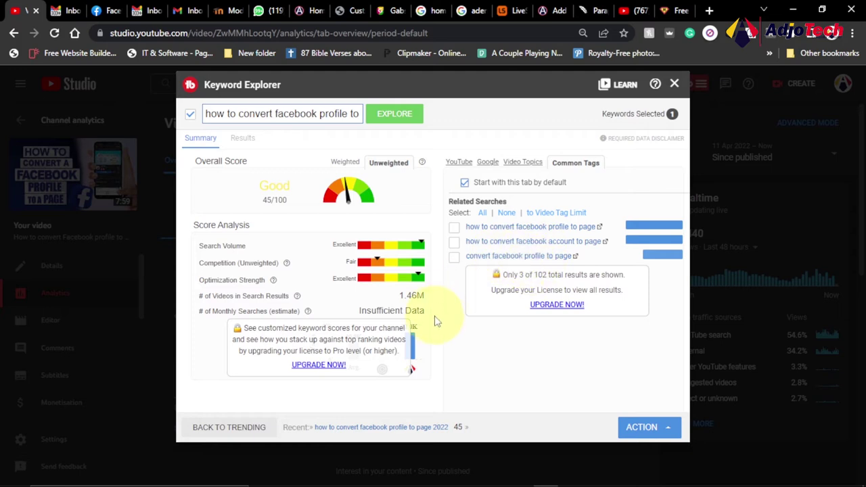
Compare the Video Topics, Google and YouTube related searches, then go to the video's details page
left_click(519, 163)
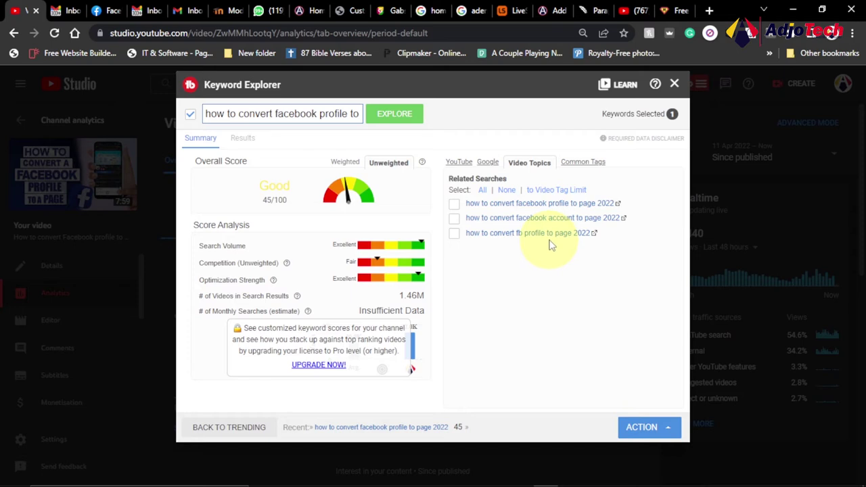
left_click(487, 162)
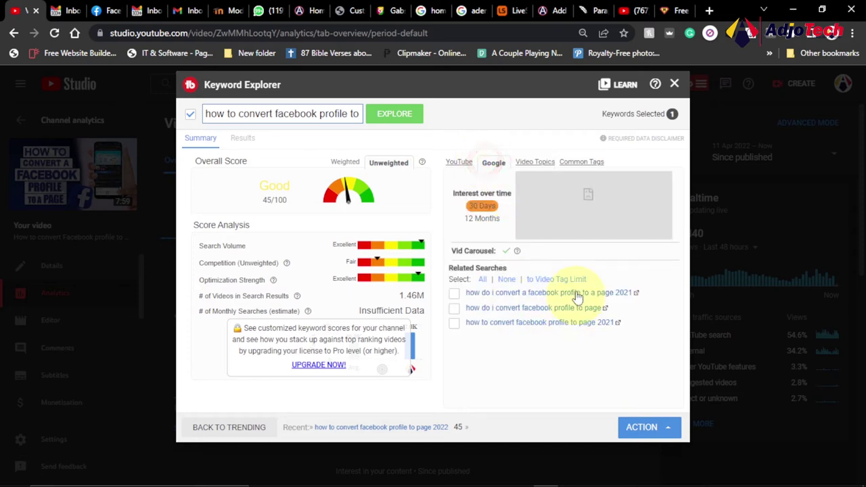
left_click(464, 167)
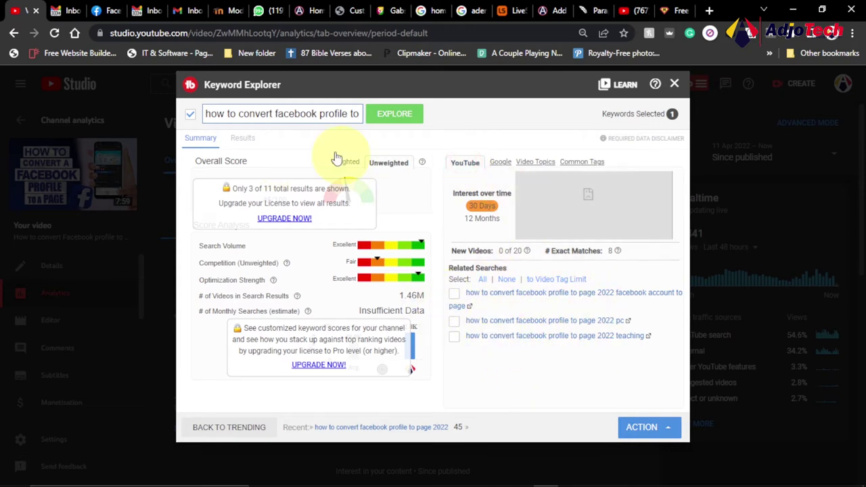
left_click(674, 83)
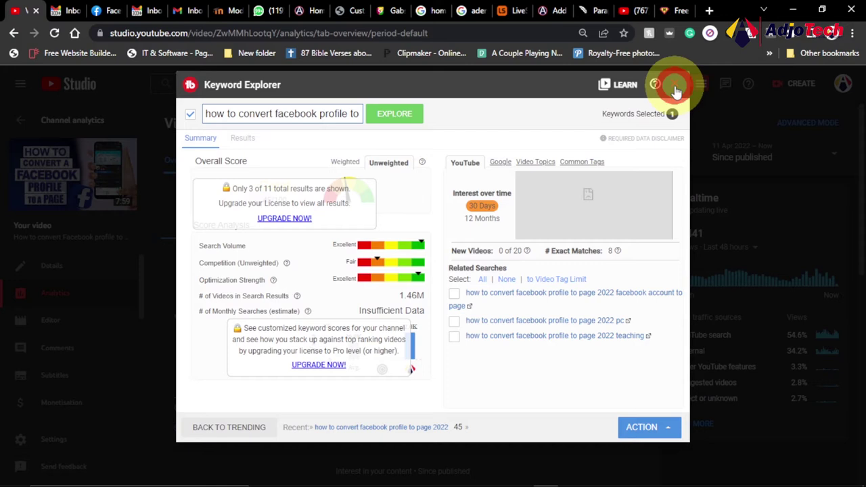
left_click(57, 271)
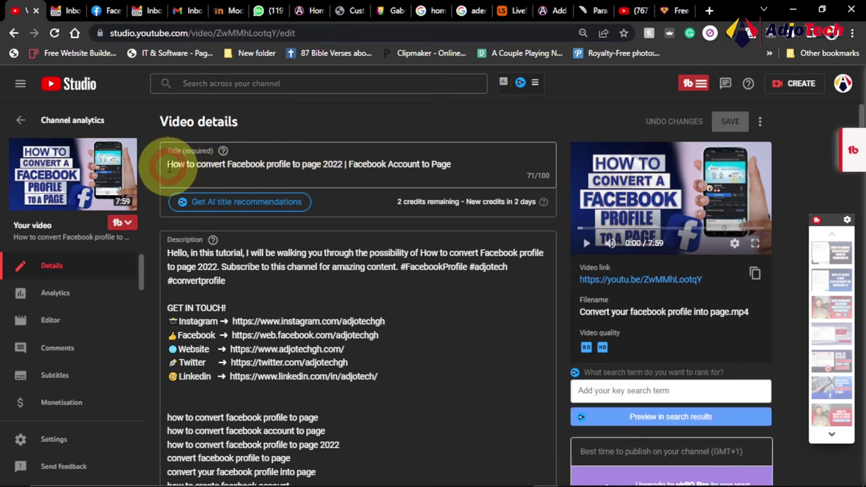
left_click_drag(343, 164, 169, 168)
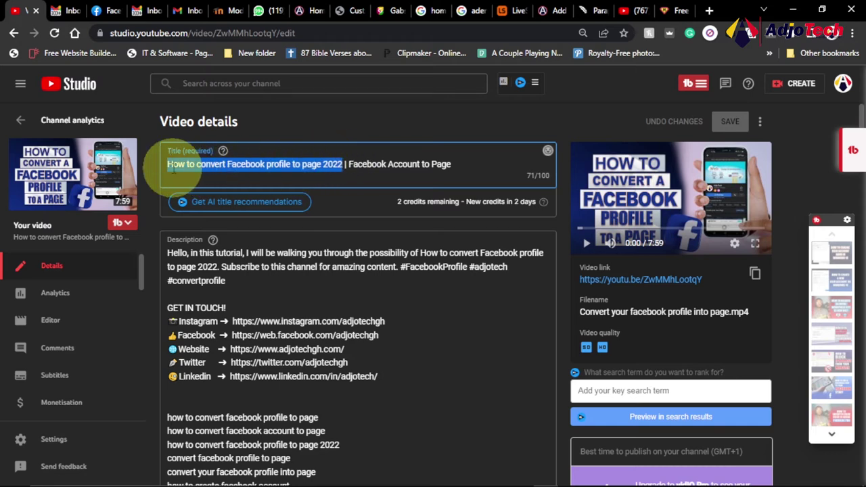
left_click(322, 161)
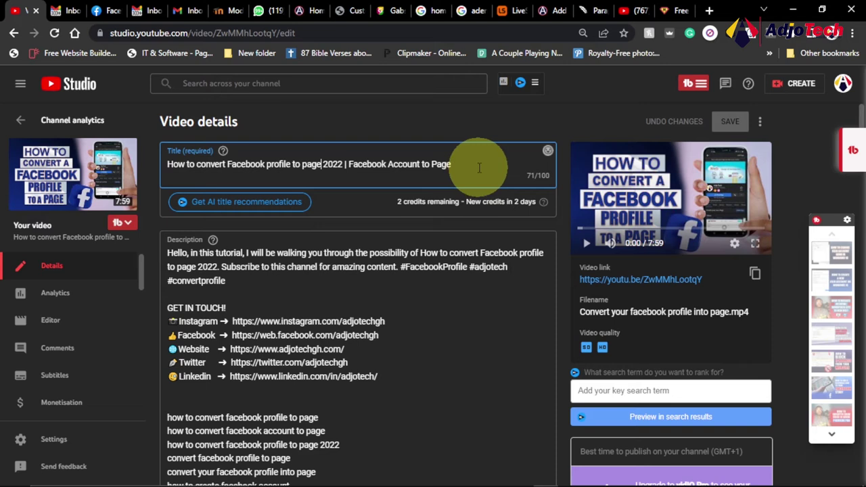
left_click(331, 267)
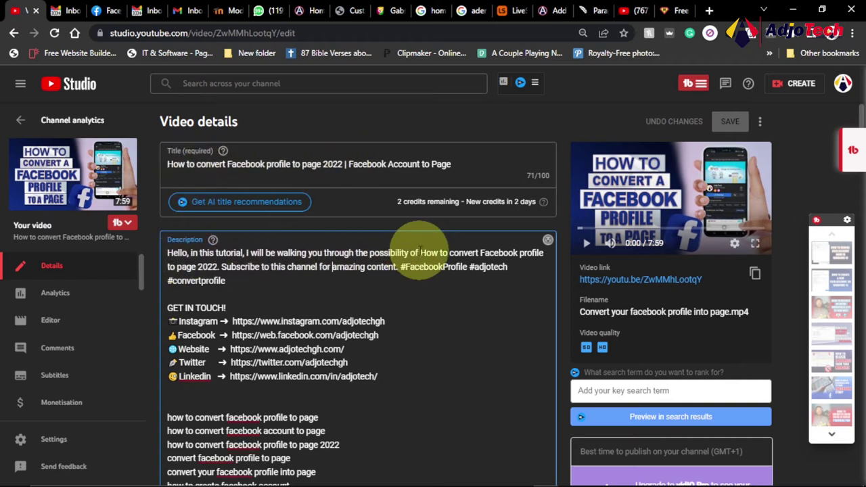
left_click_drag(421, 254, 218, 269)
key("ctrl+c")
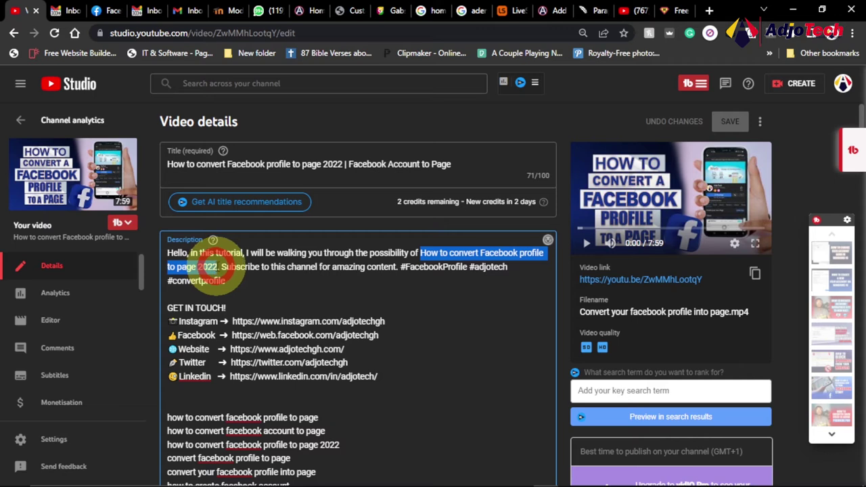
left_click(269, 254)
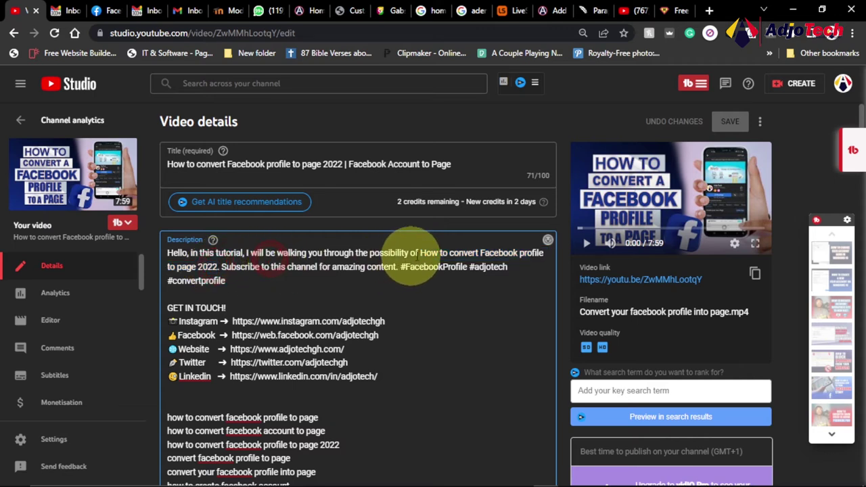
Review the video's keyword tags in the Tags box, then bring up the H-supertools keyword tool
scroll(406, 264, "down", 15)
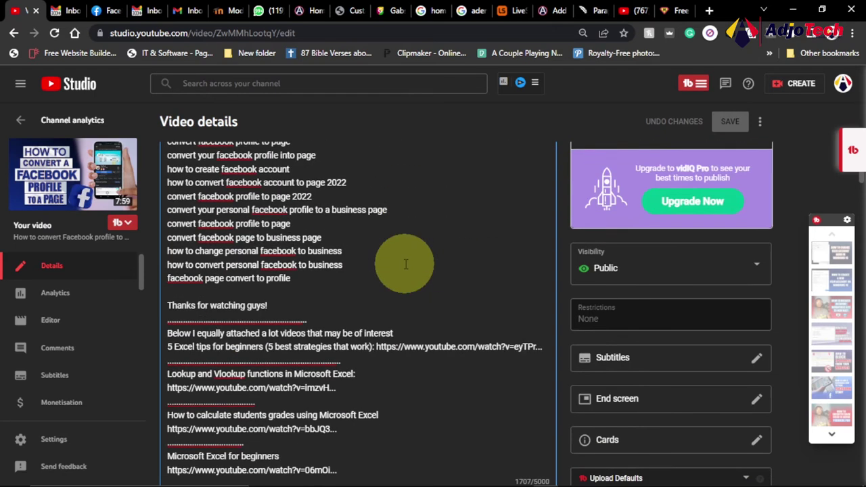
scroll(406, 267, "down", 10)
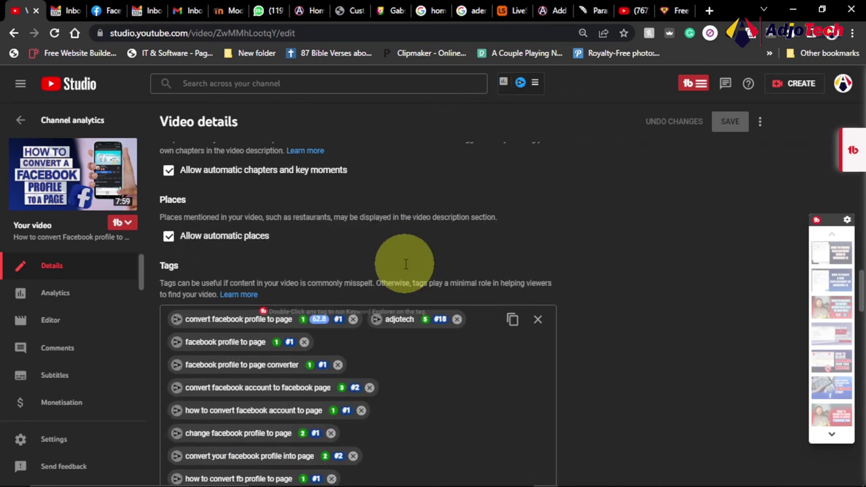
scroll(435, 273, "up", 2)
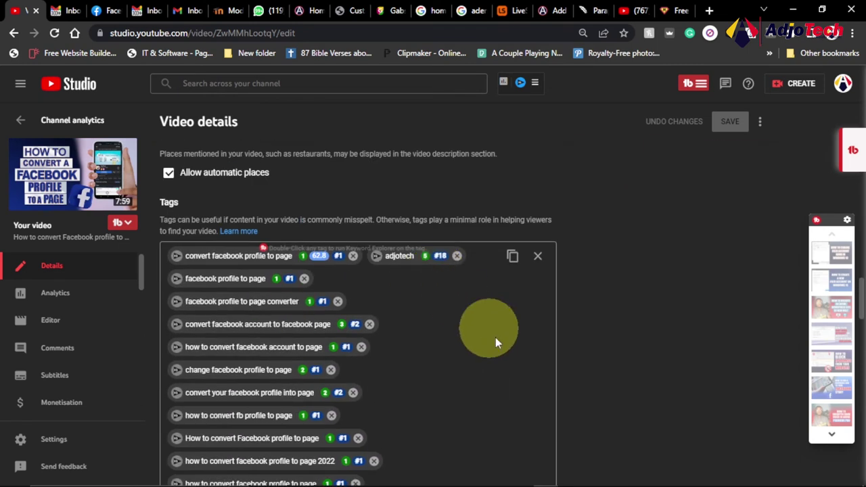
scroll(521, 359, "down", 1)
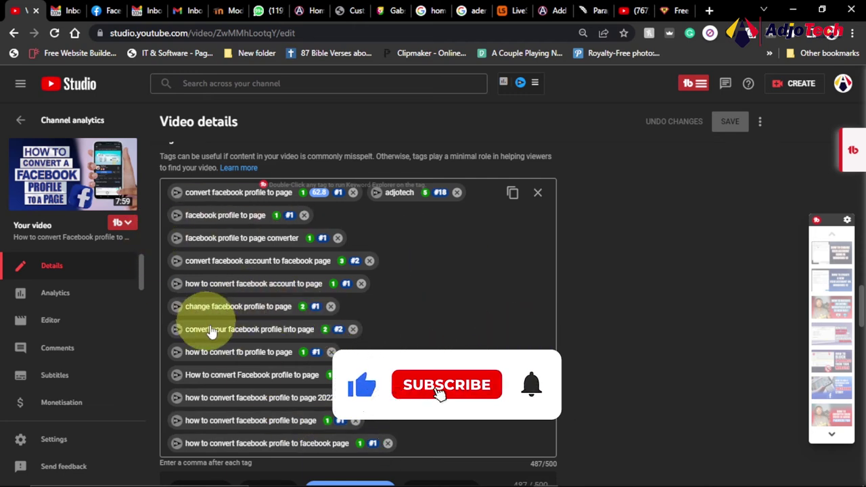
left_click_drag(302, 351, 629, 34)
left_click(676, 11)
scroll(365, 170, "up", 3)
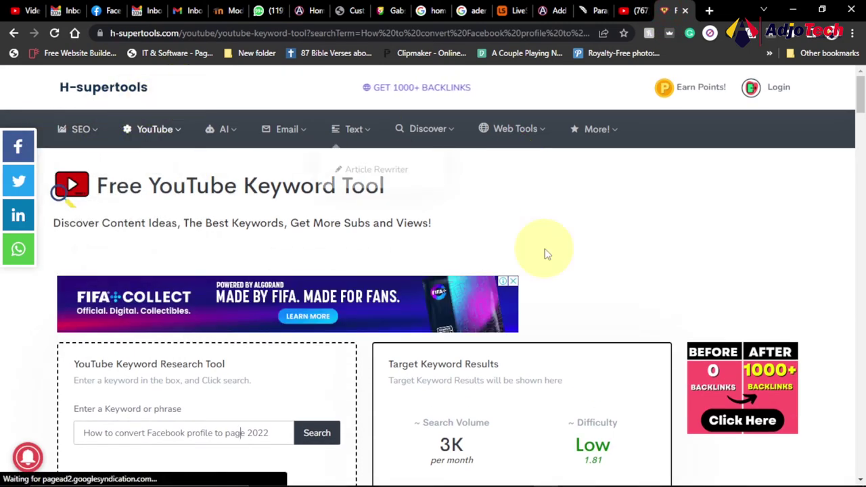
Check the phrase's 3K monthly searches and Low 1.81 difficulty in H-supertools' target keyword results
mouse_move(155, 129)
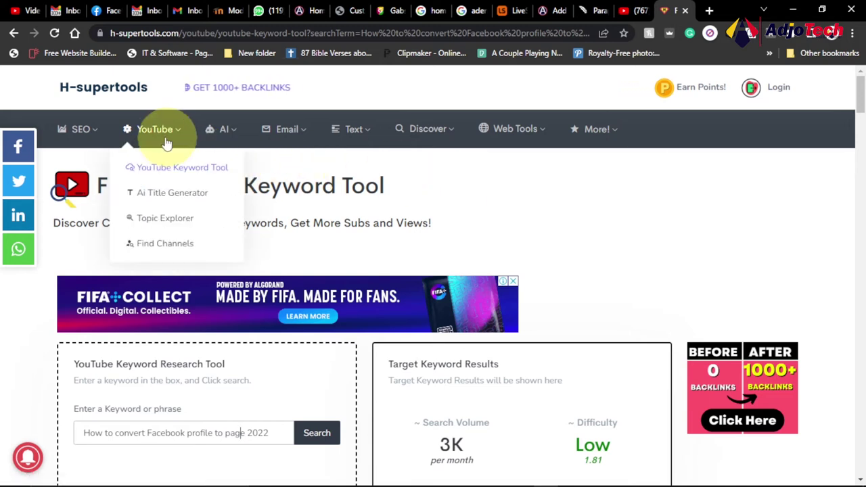
scroll(535, 164, "down", 2)
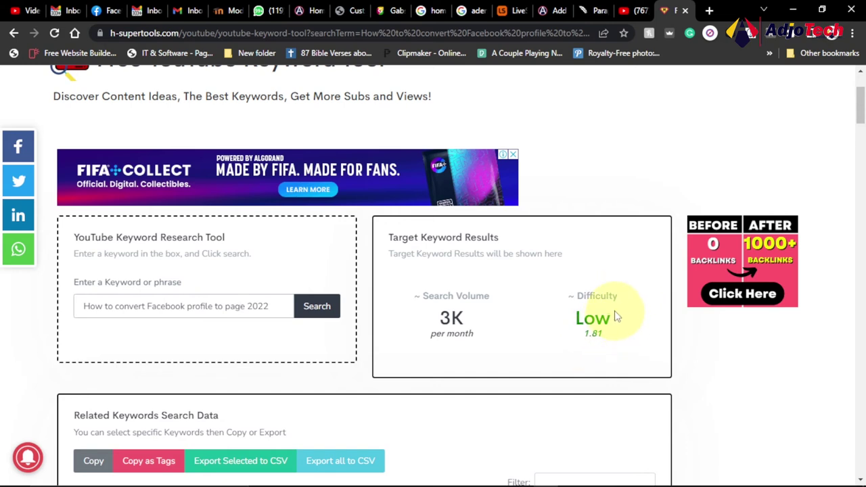
scroll(614, 298, "down", 5)
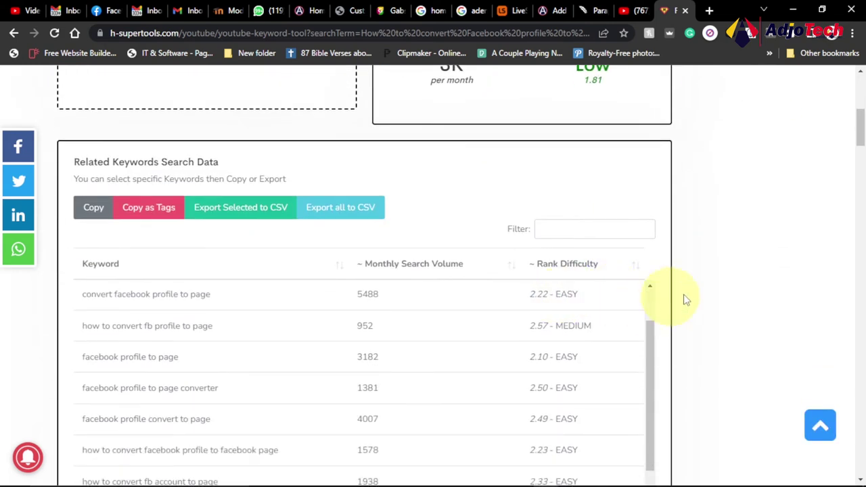
scroll(736, 287, "up", 1)
scroll(650, 297, "down", 3)
left_click_drag(645, 255, 646, 207)
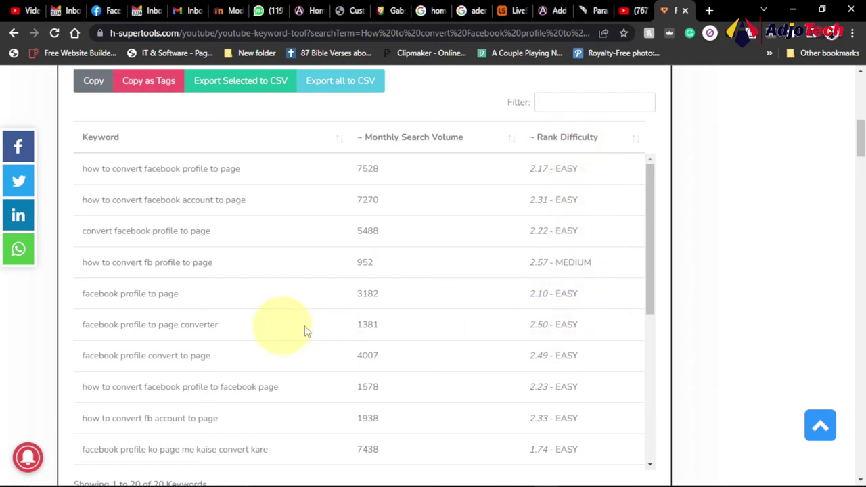
Browse the Related Keywords ideas, then return to the video's details in YouTube Studio
scroll(575, 330, "down", 5)
scroll(599, 381, "down", 3)
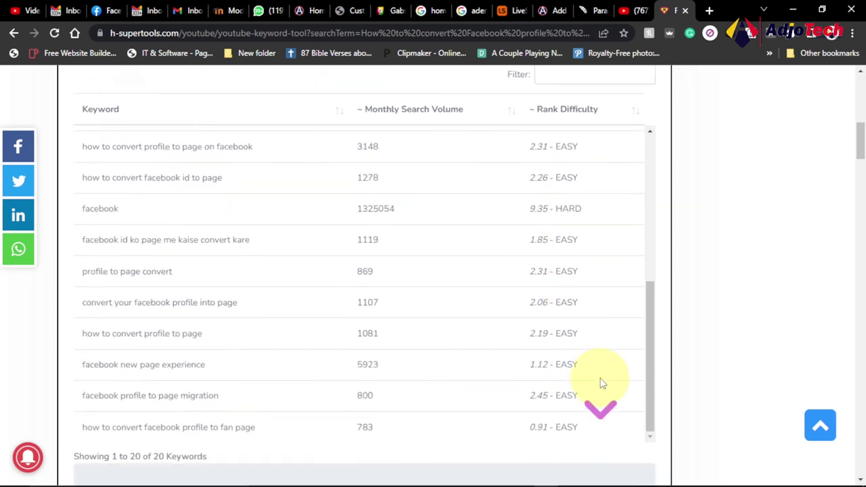
scroll(383, 366, "down", 2)
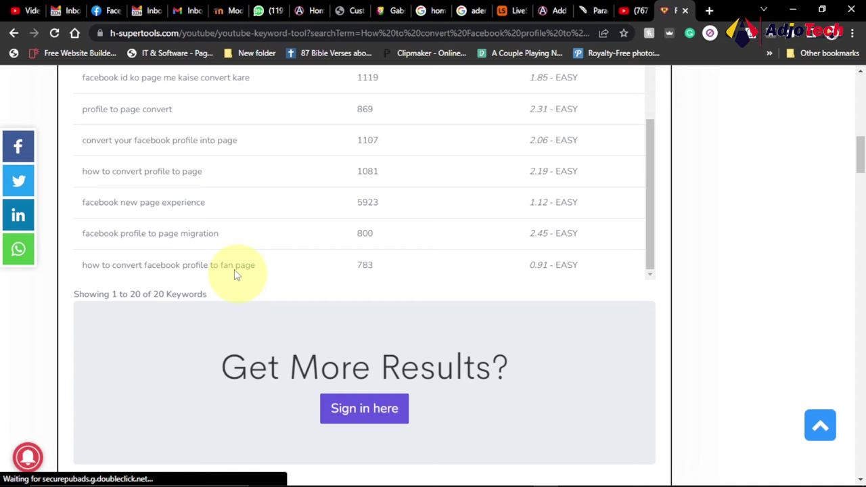
scroll(425, 304, "up", 5)
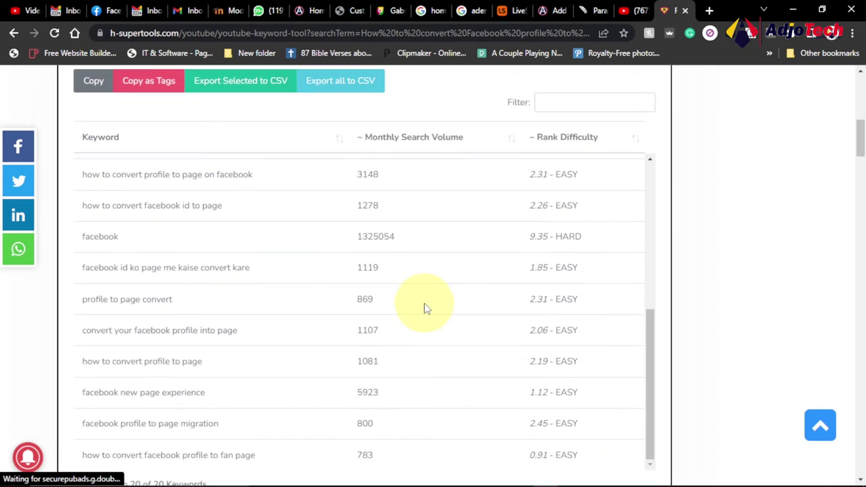
scroll(425, 307, "up", 2)
scroll(705, 304, "up", 10)
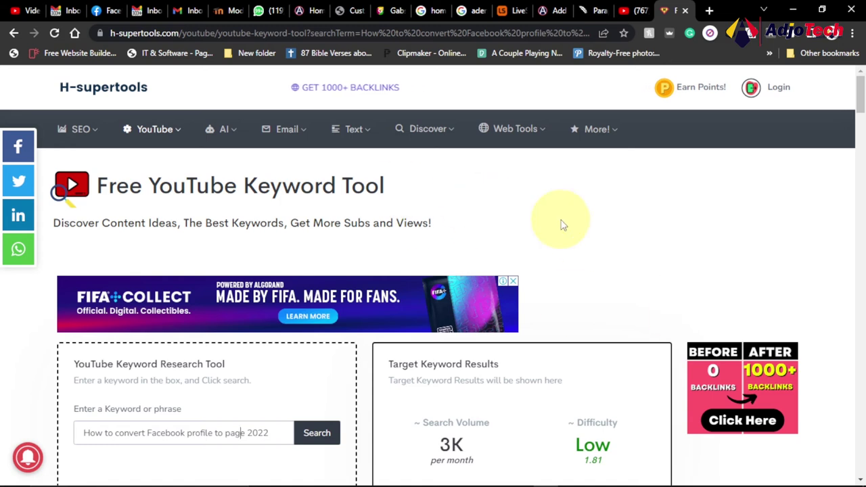
left_click(24, 10)
scroll(452, 385, "down", 3)
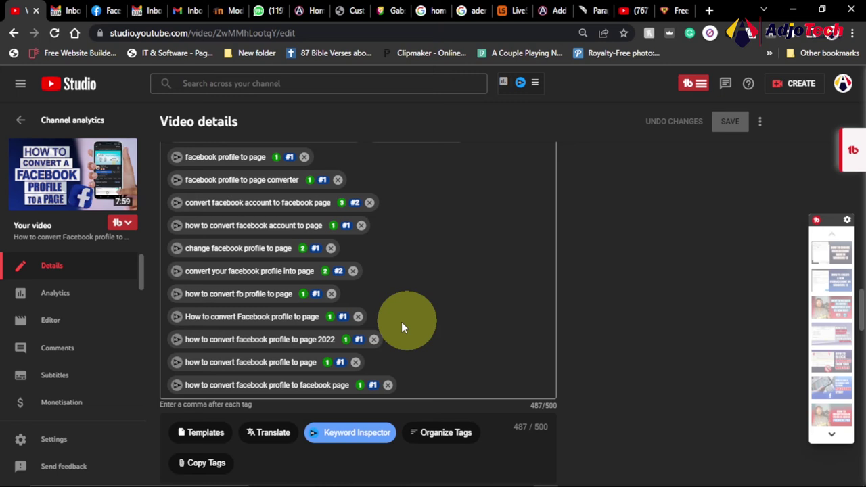
scroll(597, 371, "up", 15)
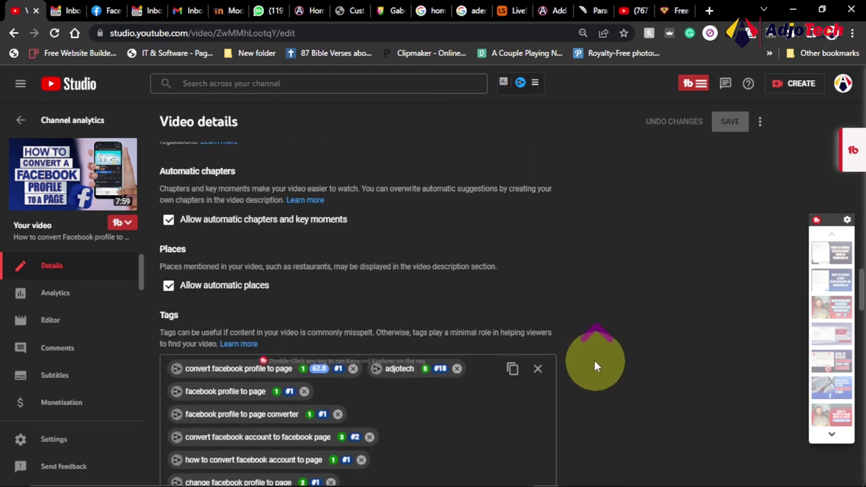
scroll(472, 330, "down", 2)
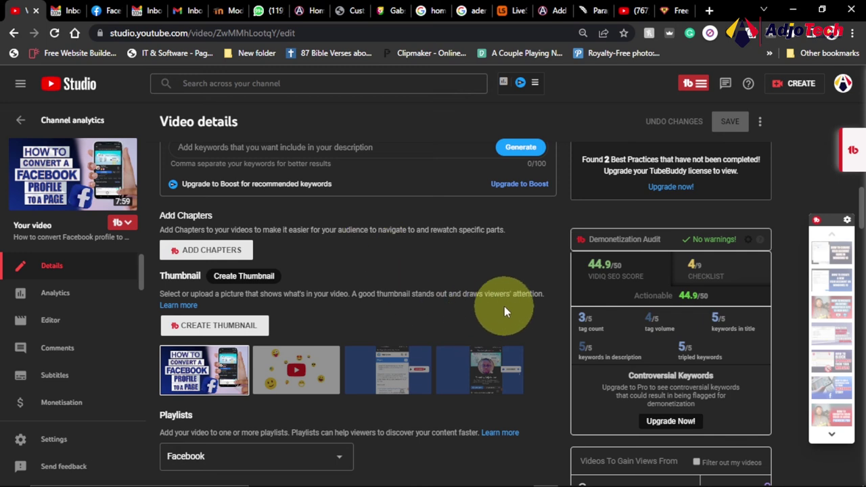
scroll(379, 298, "down", 1)
scroll(472, 255, "up", 2)
scroll(472, 253, "up", 10)
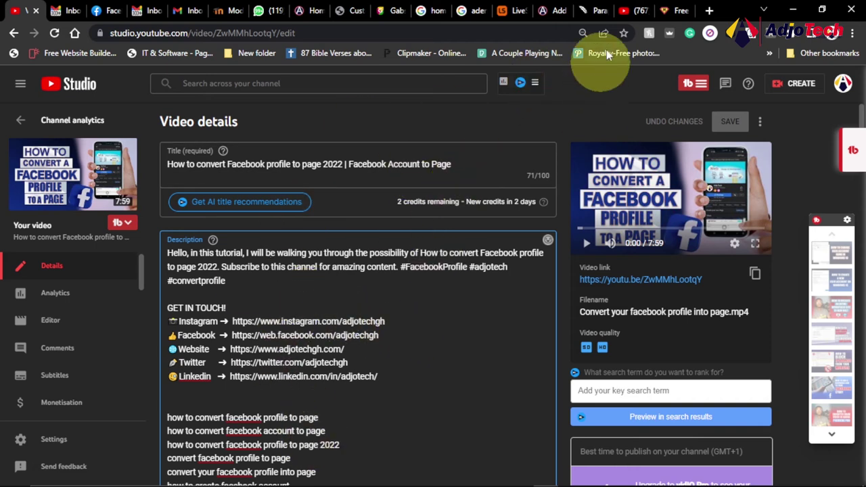
left_click(628, 13)
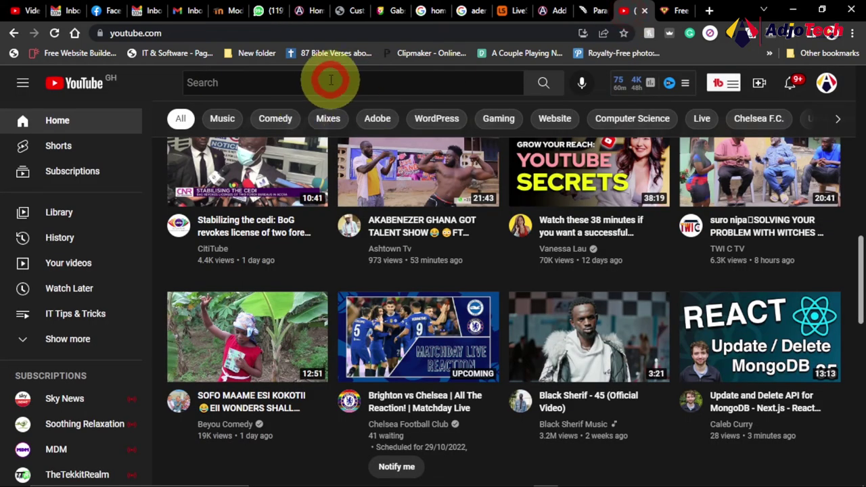
Search YouTube for 'How to convert Facebook profile to page' without the year
key("ctrl+v")
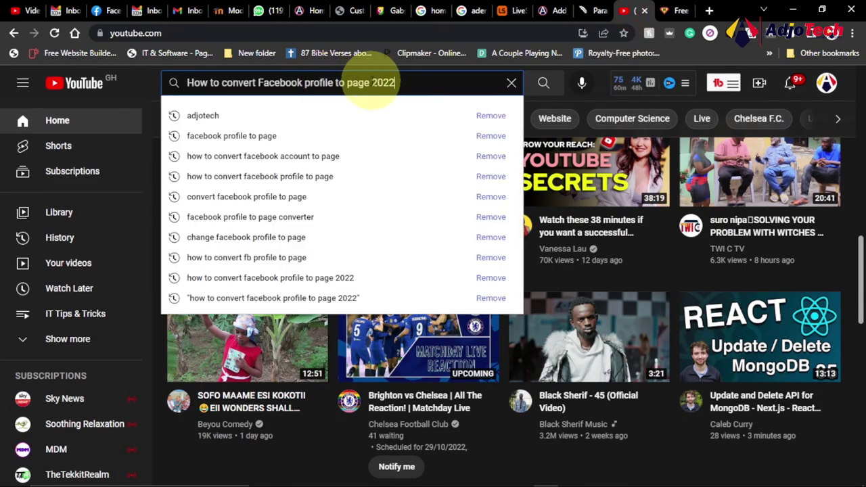
key("BackSpace")
key("BackSpace")
key("BackSpace")
key("BackSpace")
key("BackSpace")
key("Return")
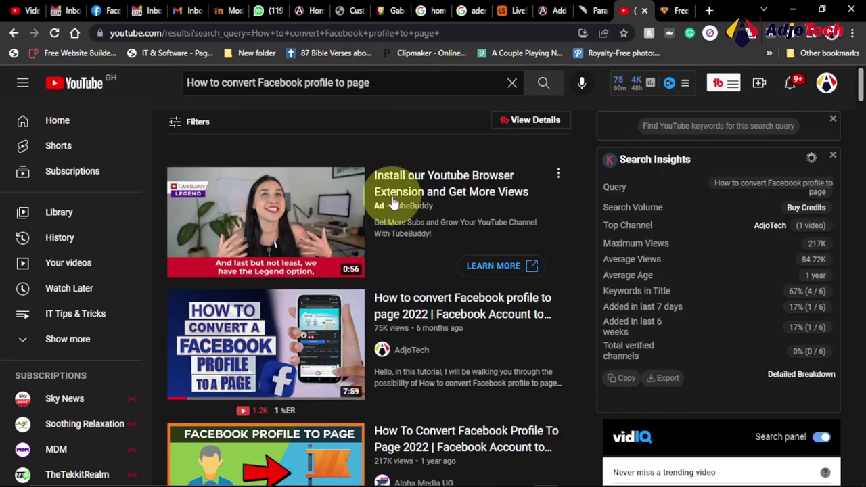
Review the competing videos' stats and vidIQ panel, then return to the H-supertools keyword tool
scroll(467, 271, "down", 1)
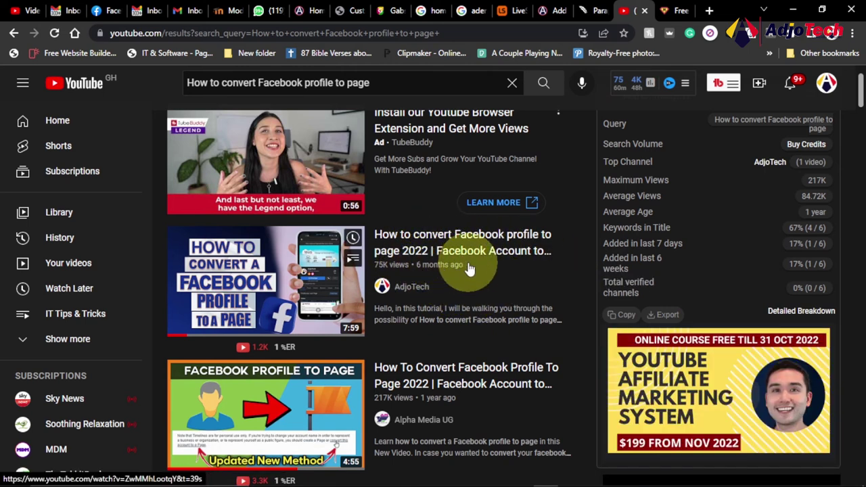
scroll(473, 263, "down", 3)
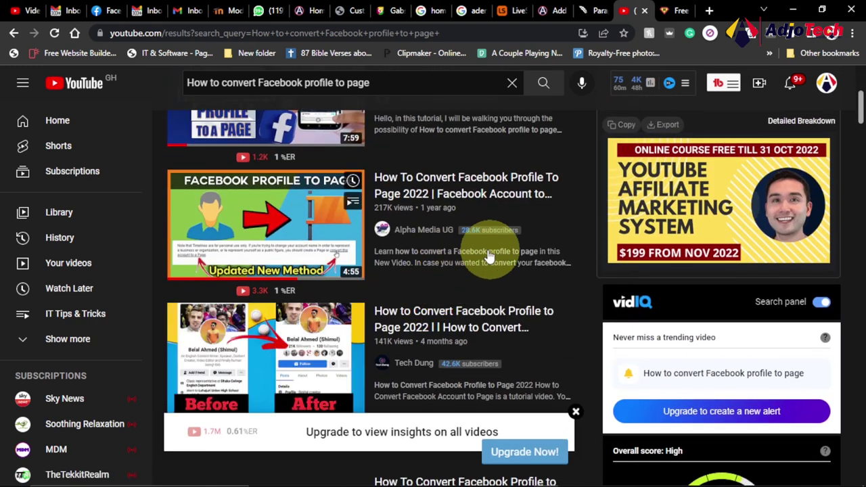
scroll(429, 243, "up", 3)
scroll(404, 235, "down", 2)
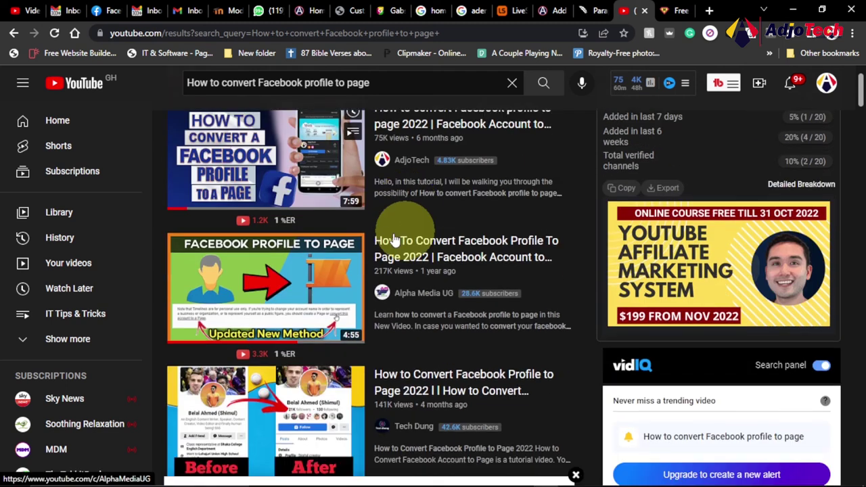
scroll(386, 224, "up", 1)
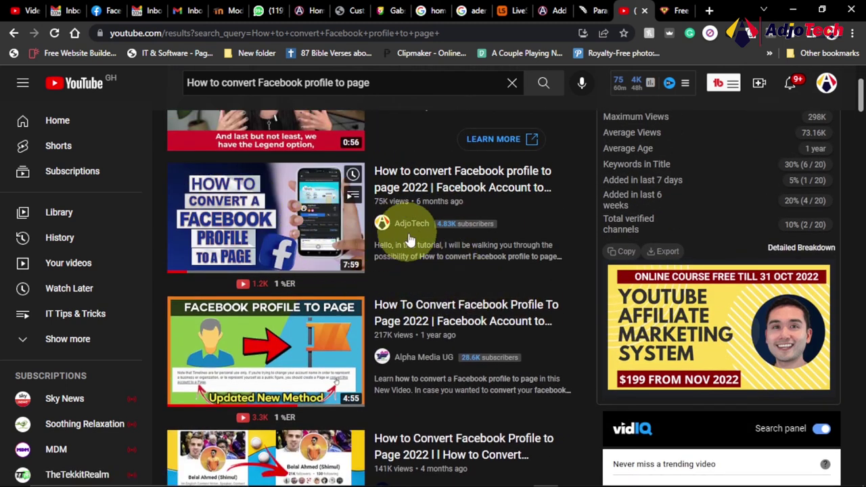
scroll(420, 278, "down", 8)
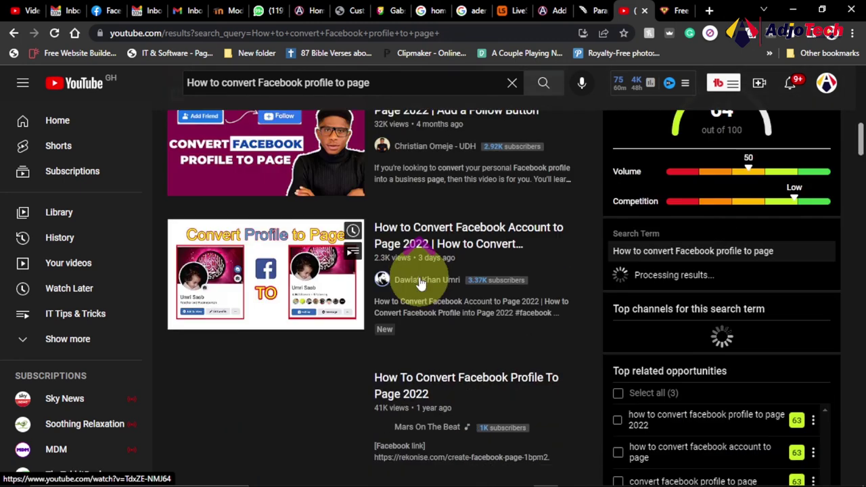
scroll(492, 305, "up", 3)
scroll(493, 304, "up", 7)
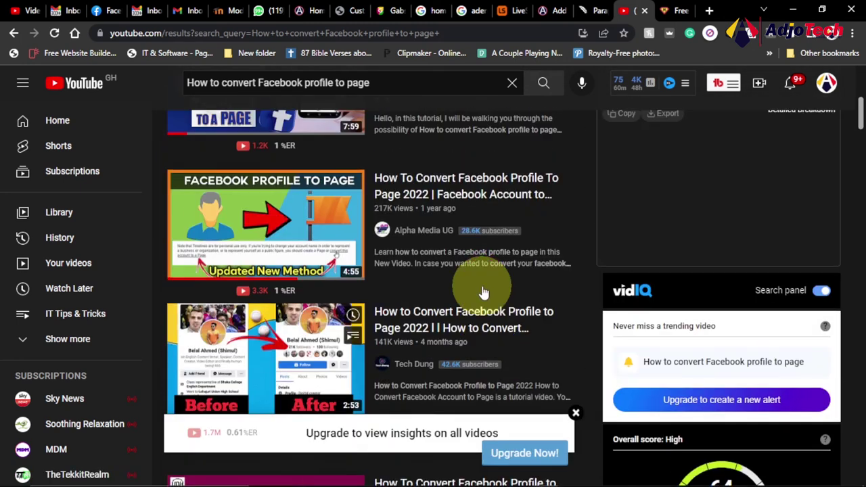
scroll(411, 327, "down", 6)
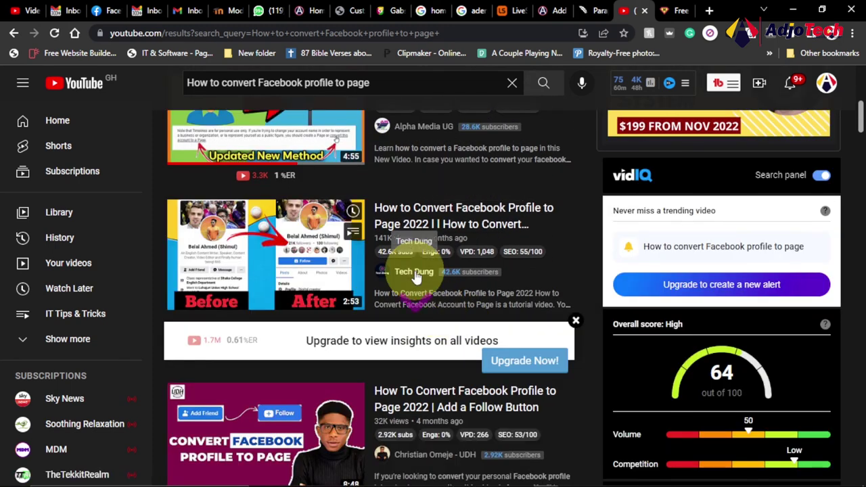
scroll(410, 284, "down", 3)
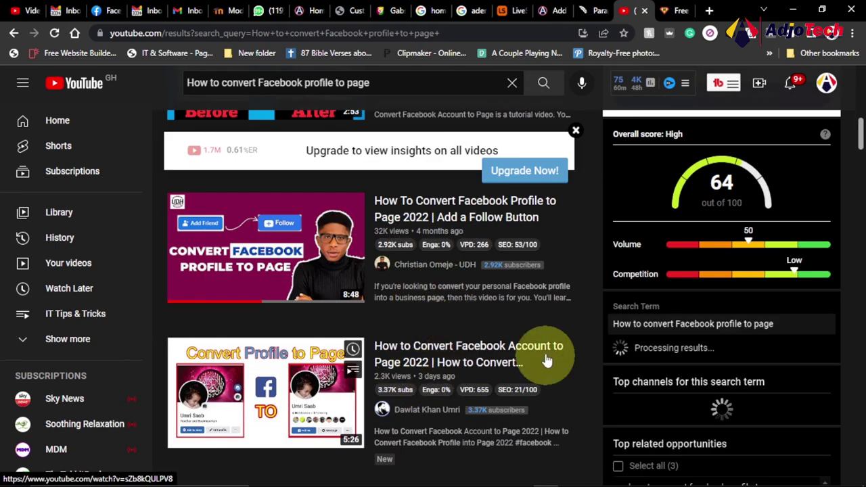
scroll(551, 347, "down", 2)
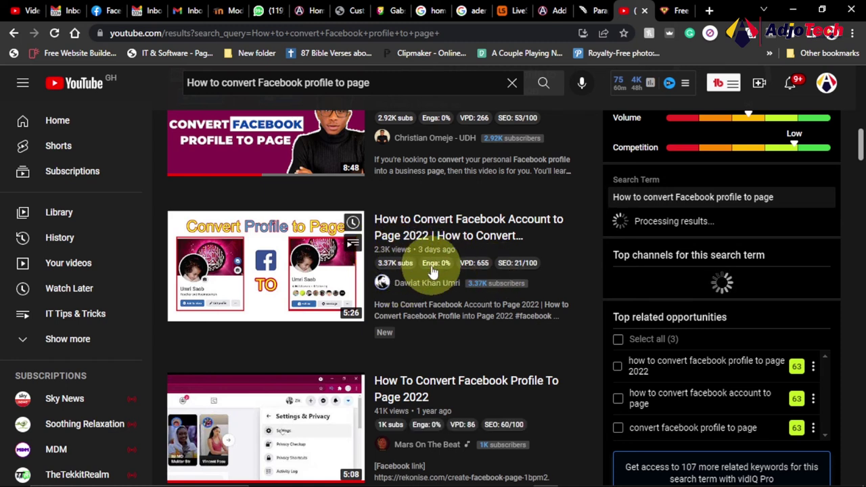
mouse_move(433, 270)
scroll(426, 277, "down", 2)
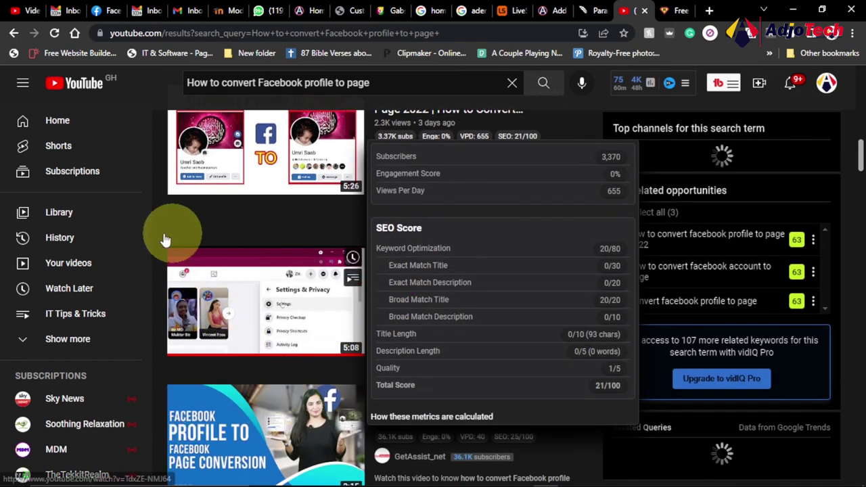
scroll(222, 223, "up", 6)
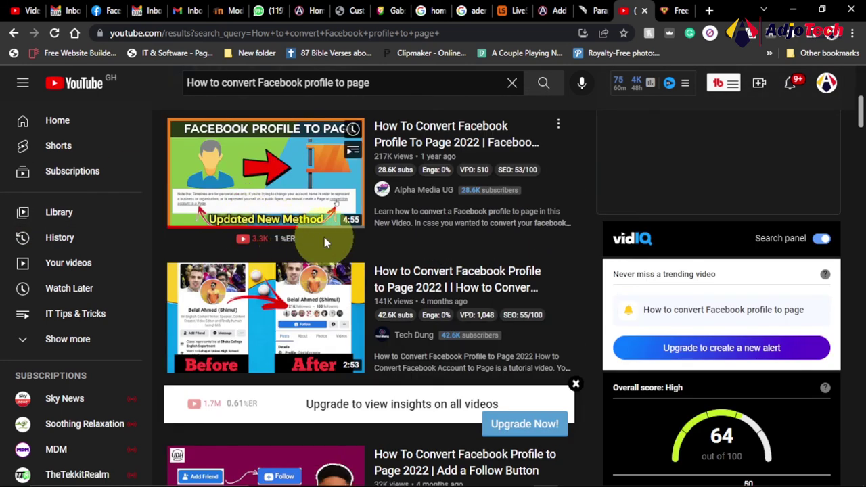
left_click(674, 13)
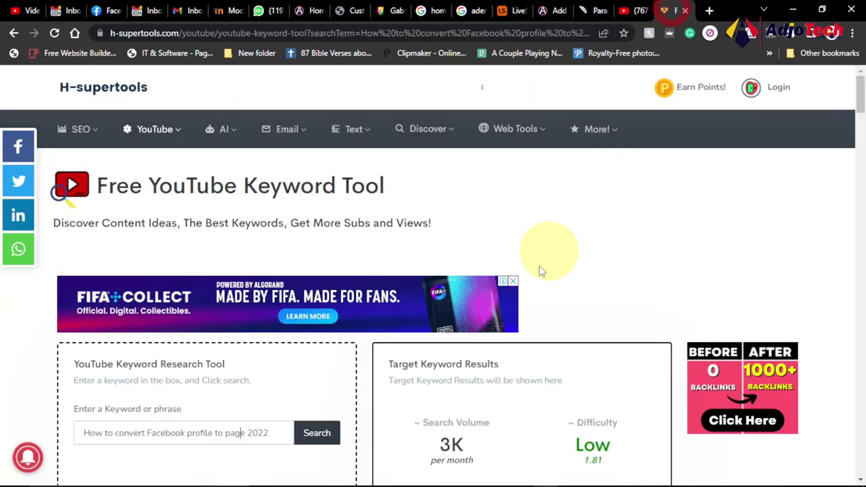
Recheck the 3K monthly volume and Low difficulty, then return to the video's details in YouTube Studio
scroll(555, 271, "down", 2)
scroll(606, 326, "down", 2)
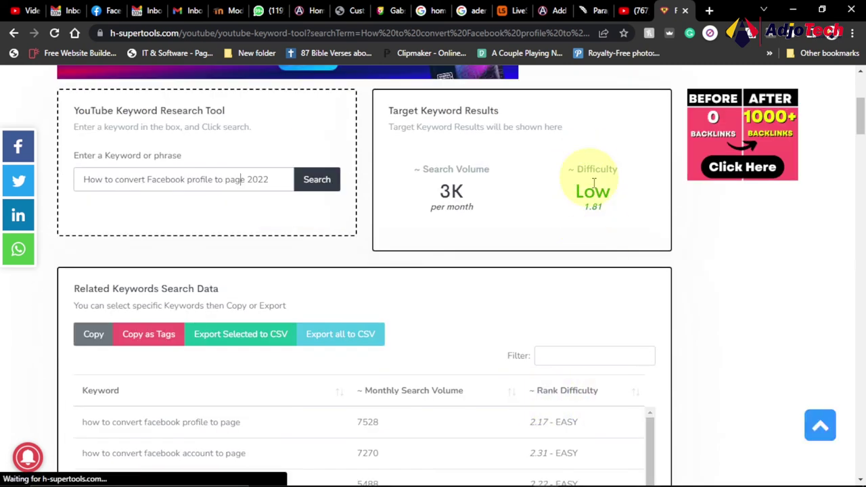
scroll(444, 174, "up", 5)
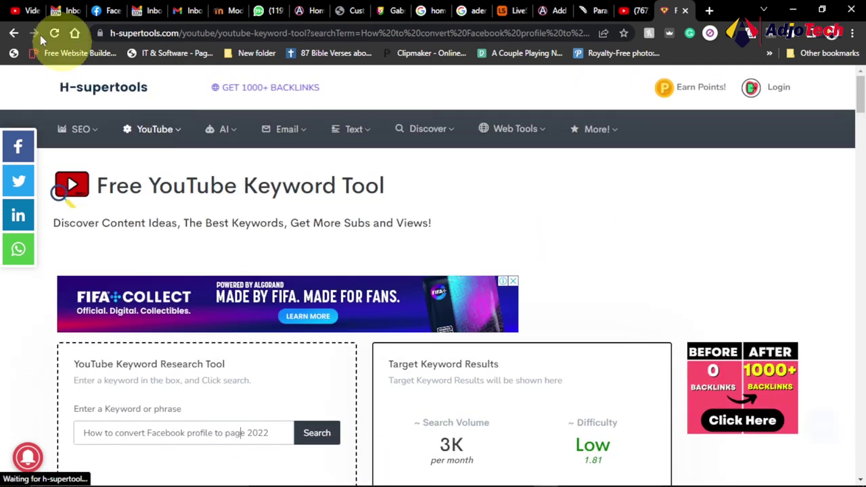
left_click(25, 12)
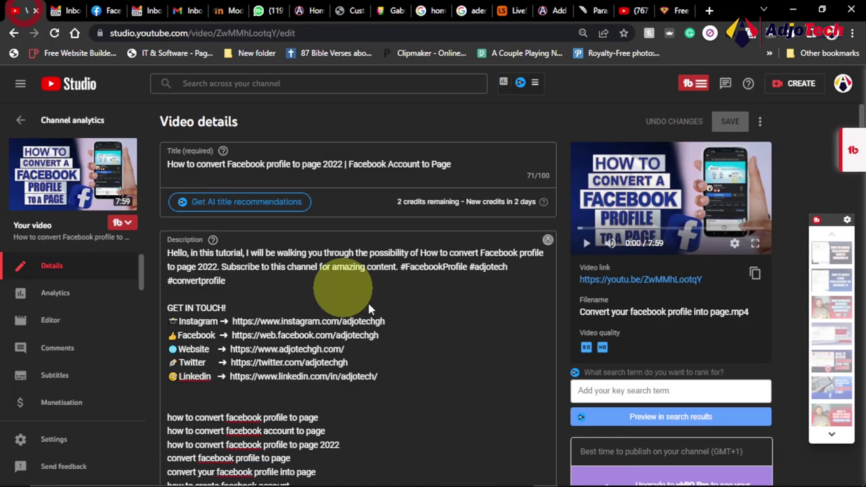
Open the video's analytics Overview showing 76,009 views, 3.9K watch hours and +940 subscribers
left_click(484, 349)
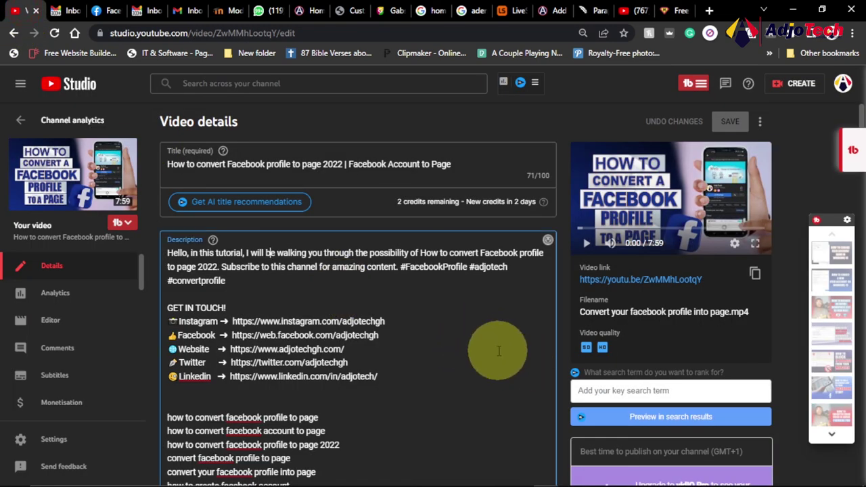
left_click(59, 296)
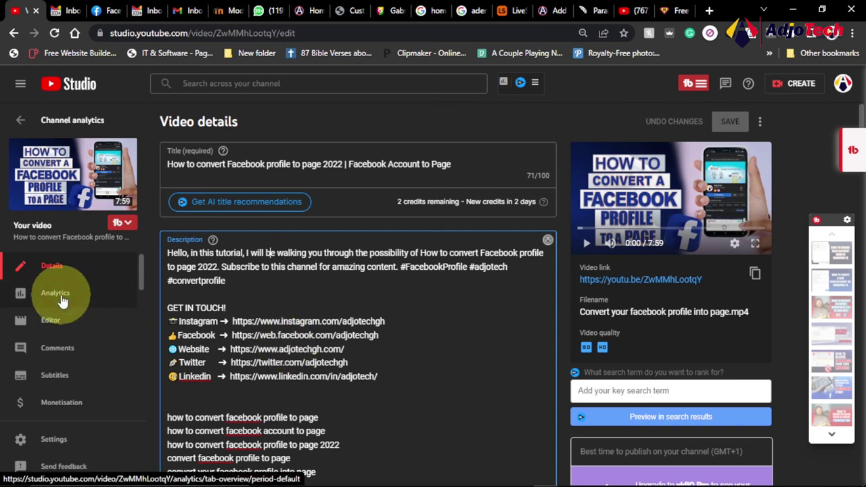
left_click(60, 298)
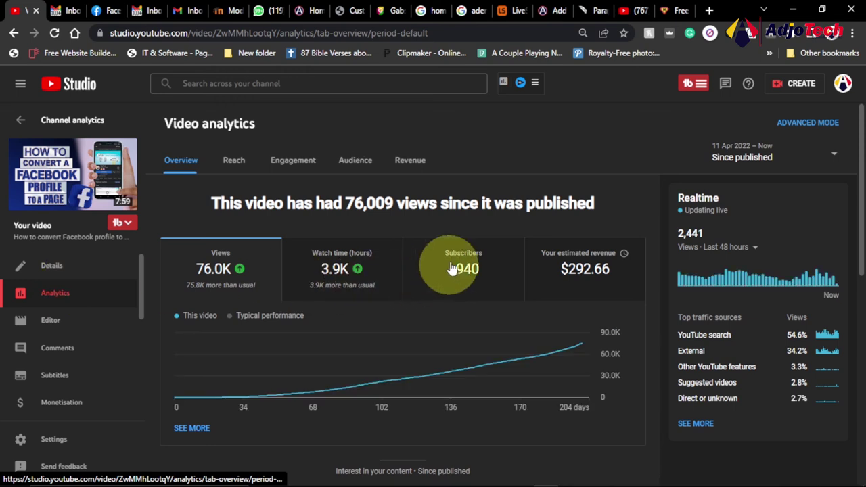
mouse_move(455, 280)
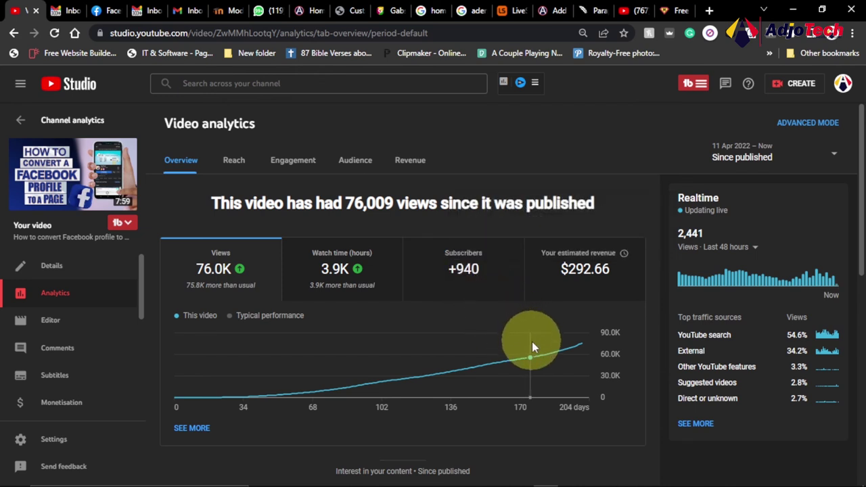
mouse_move(535, 346)
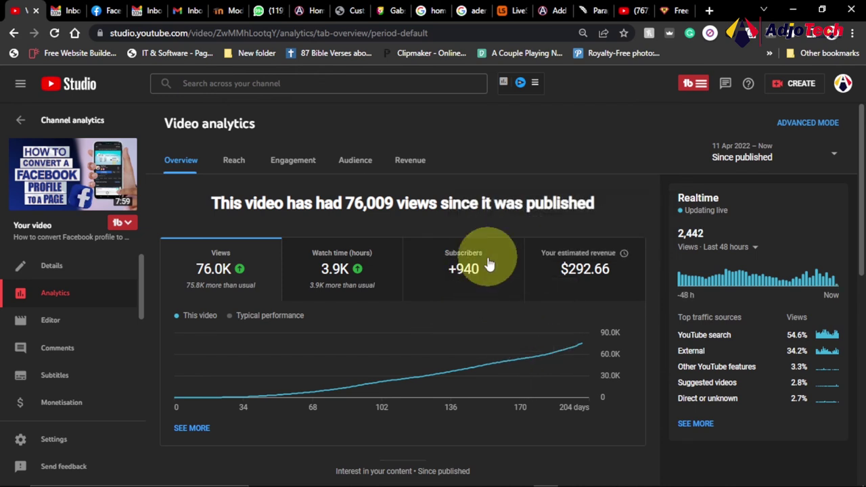